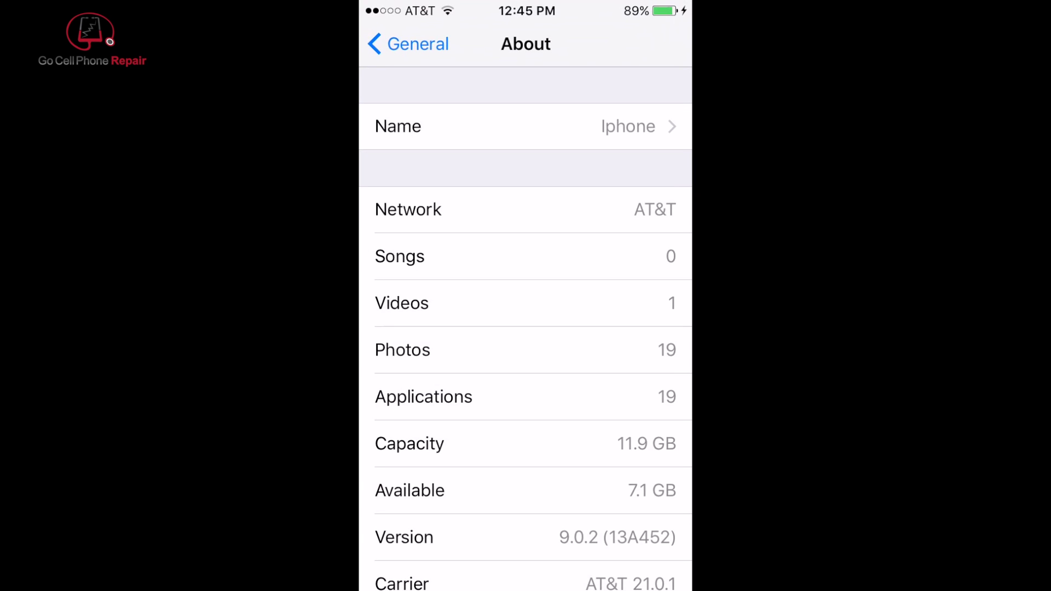
drag(593, 565, 608, 538)
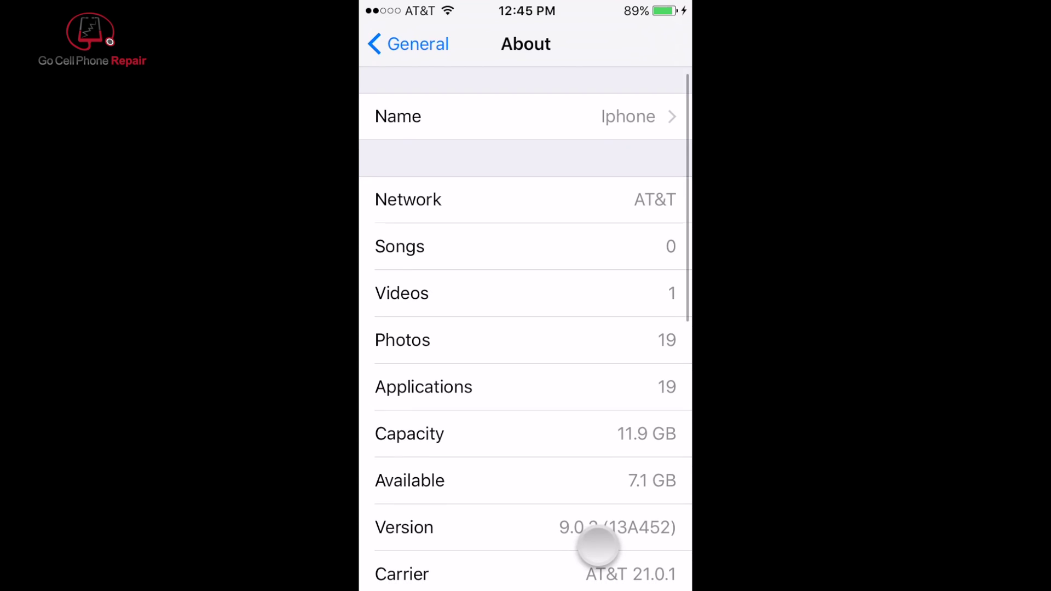
Confirm iOS 9.0.2 on the About page, then return to the home screen
click(410, 44)
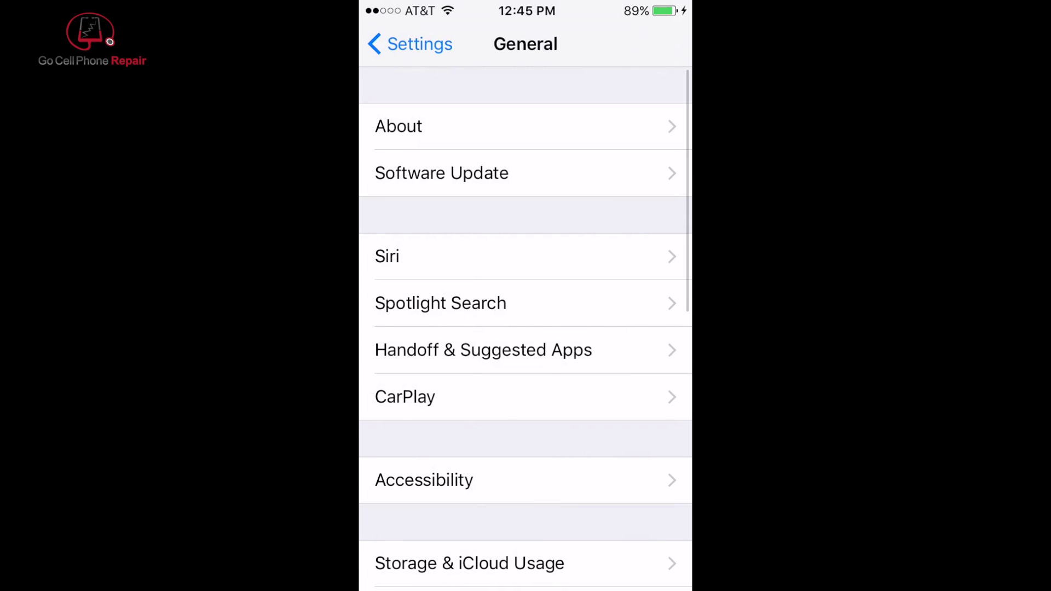
key(Home)
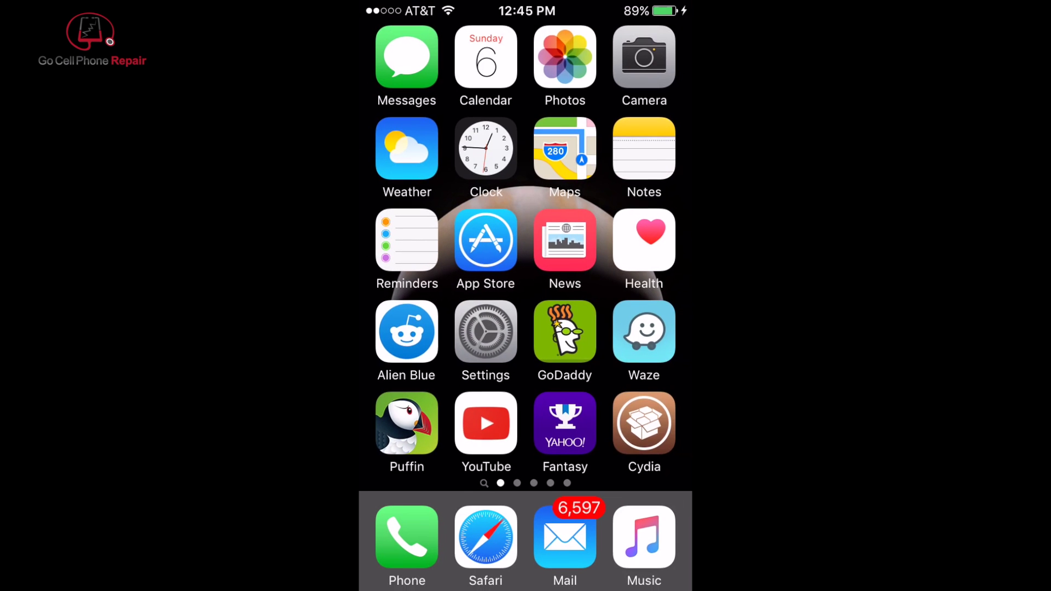
Open Cydia and view the second MTerminal package (1.3-2) from the 'Mter' search results
click(645, 423)
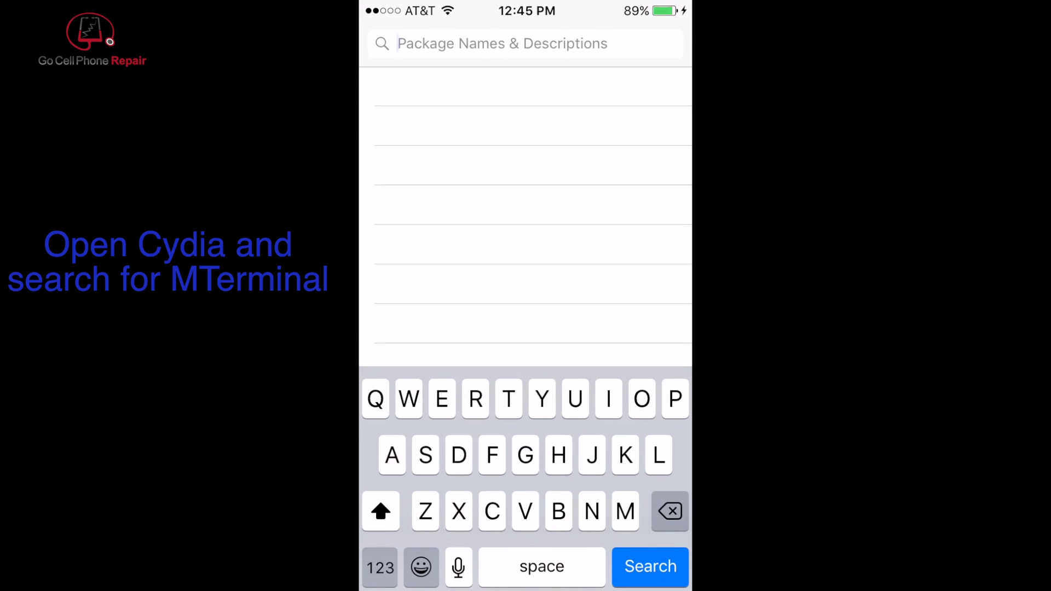
text(M)
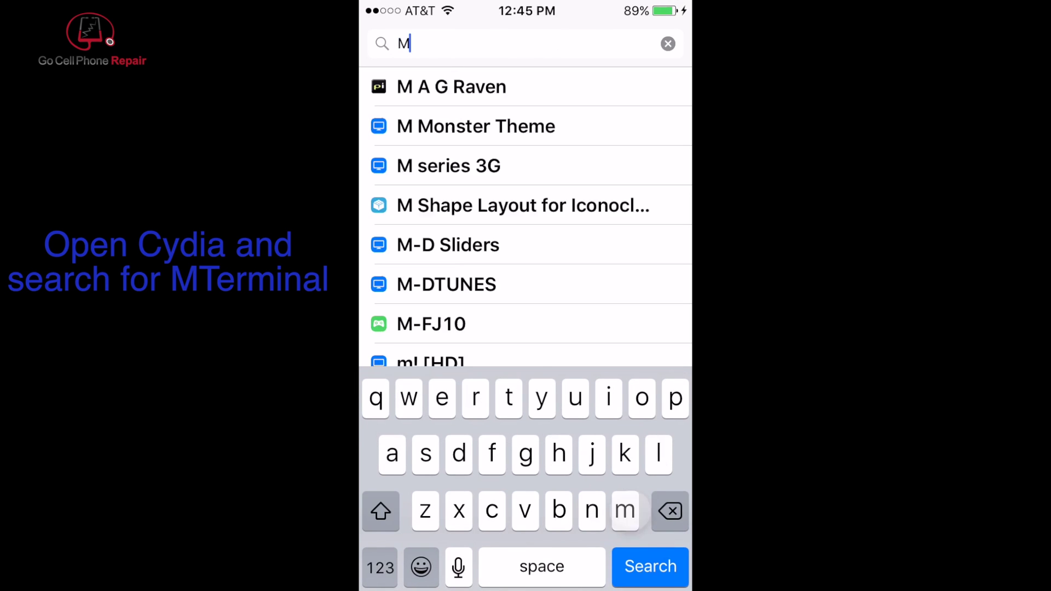
text(ter)
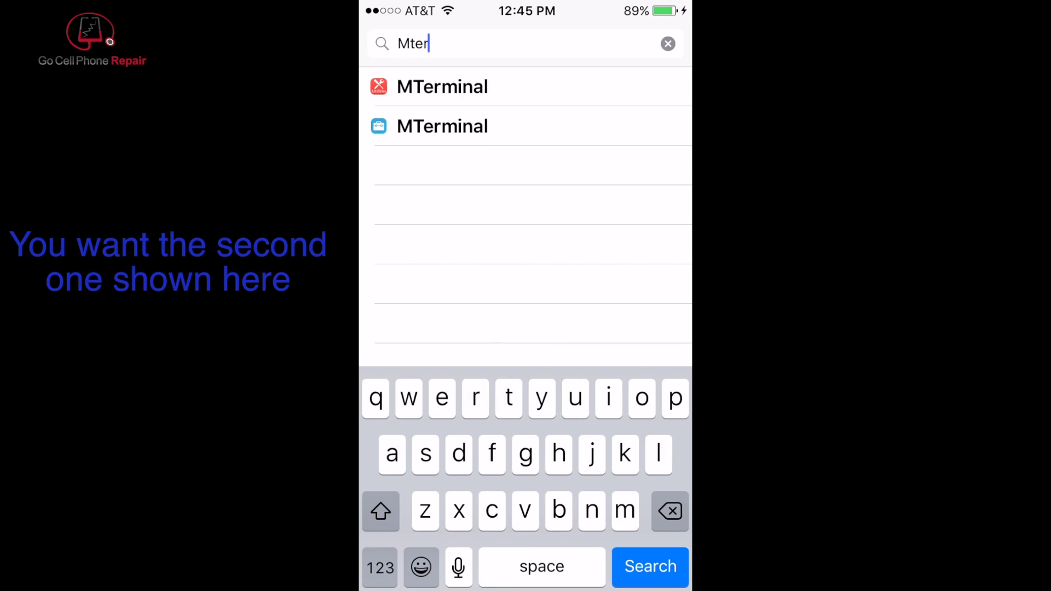
click(424, 123)
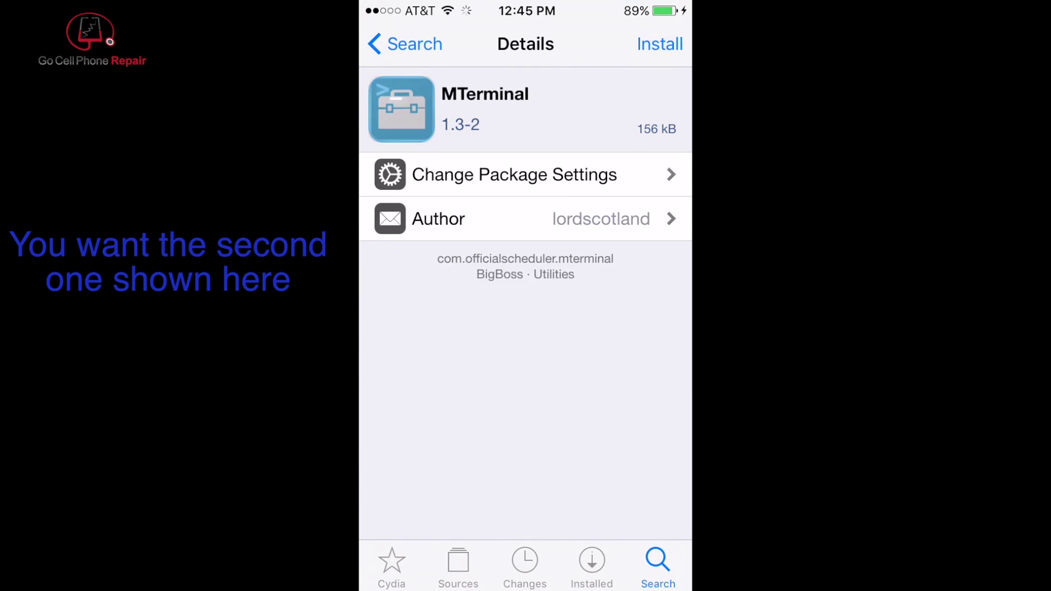
Install and confirm the MTerminal 1.3-2 package, then return to Cydia
click(662, 25)
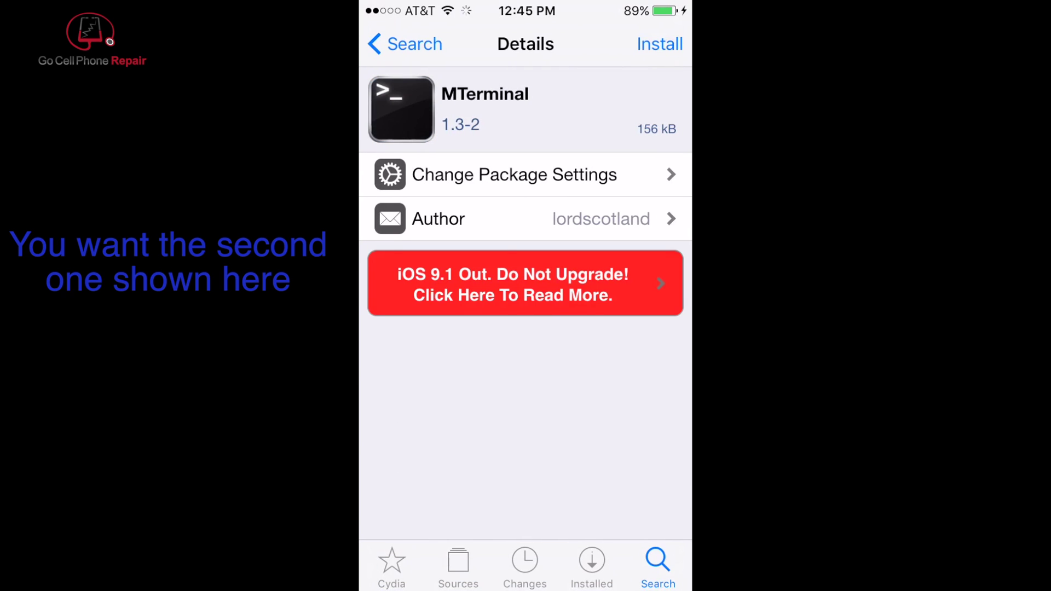
click(662, 32)
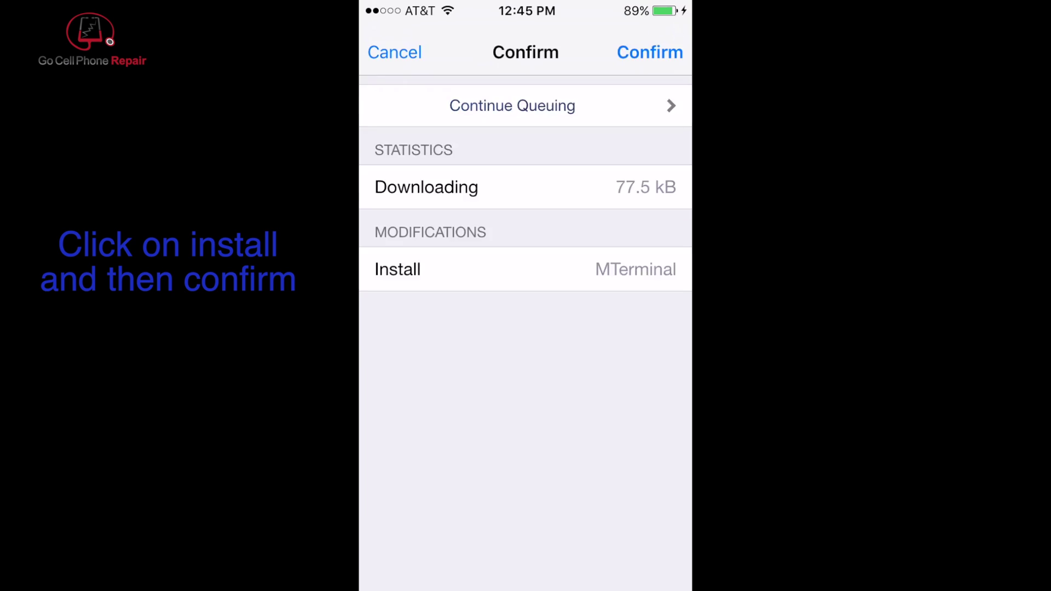
click(650, 42)
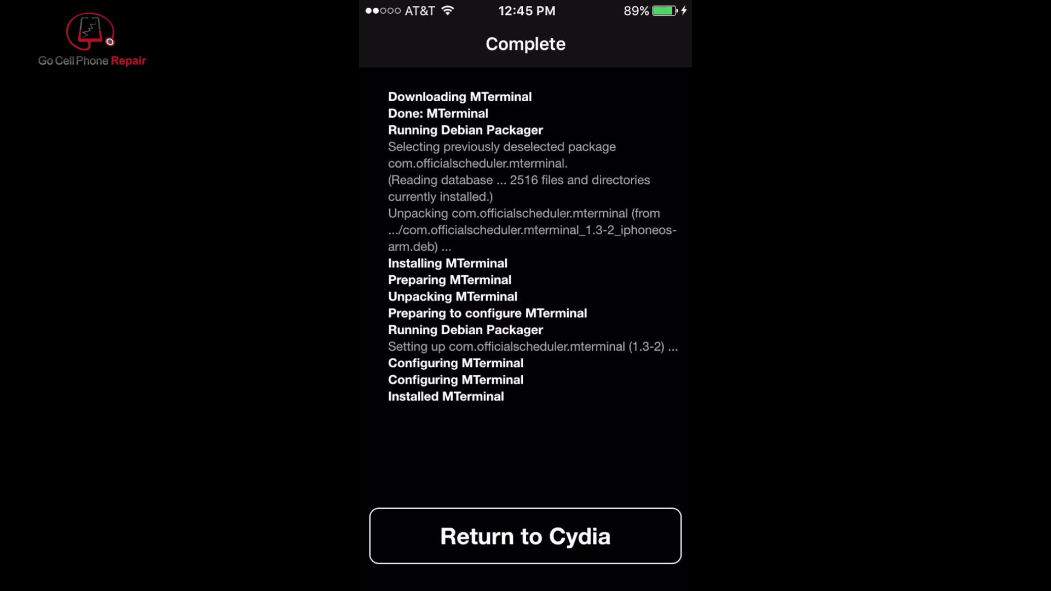
click(536, 535)
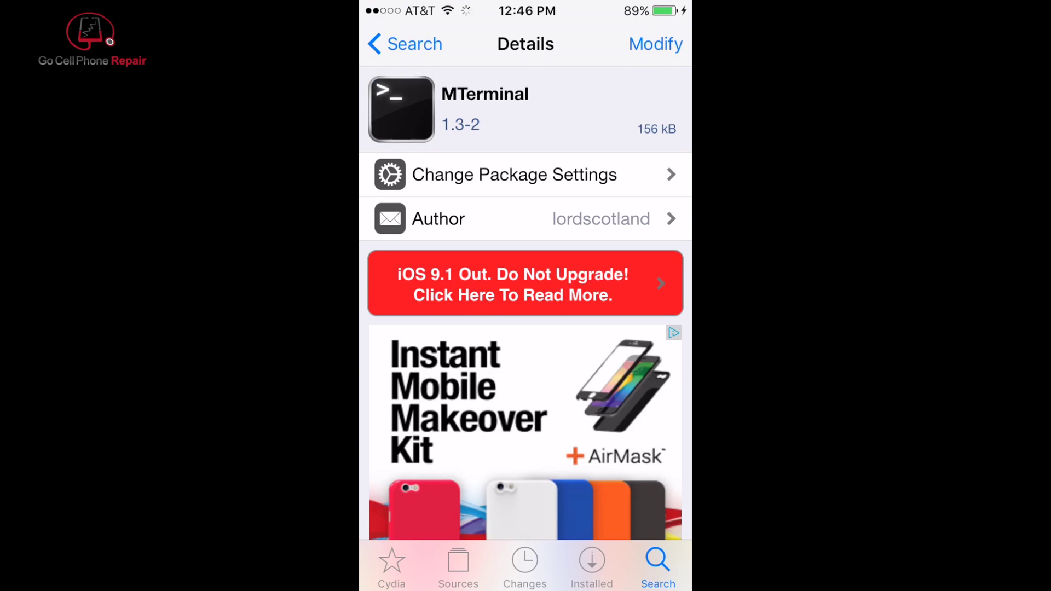
Launch the newly installed Terminal app from a later home screen page
key(Home)
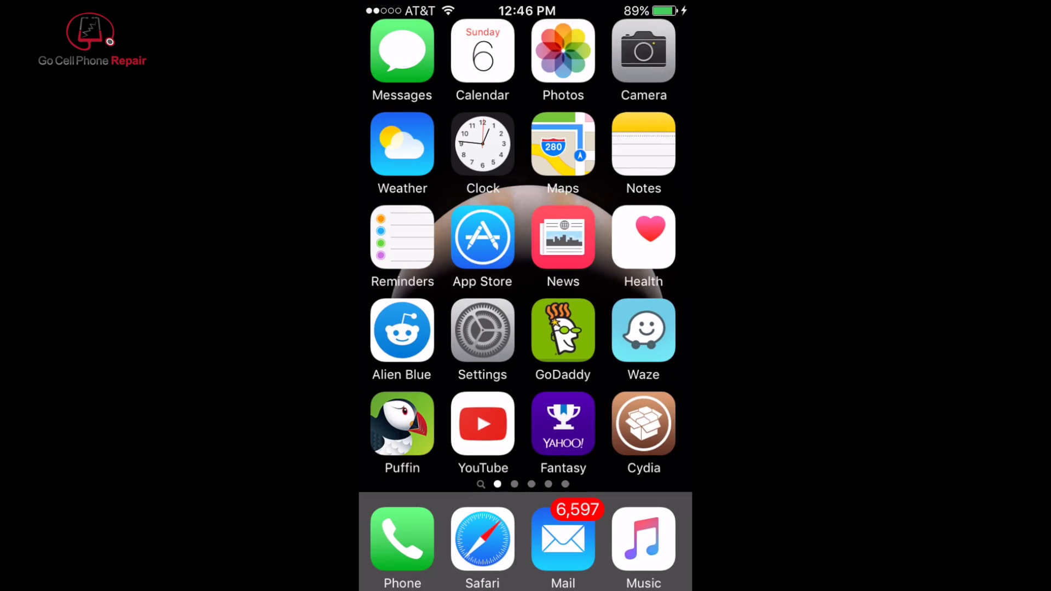
drag(657, 369, 411, 370)
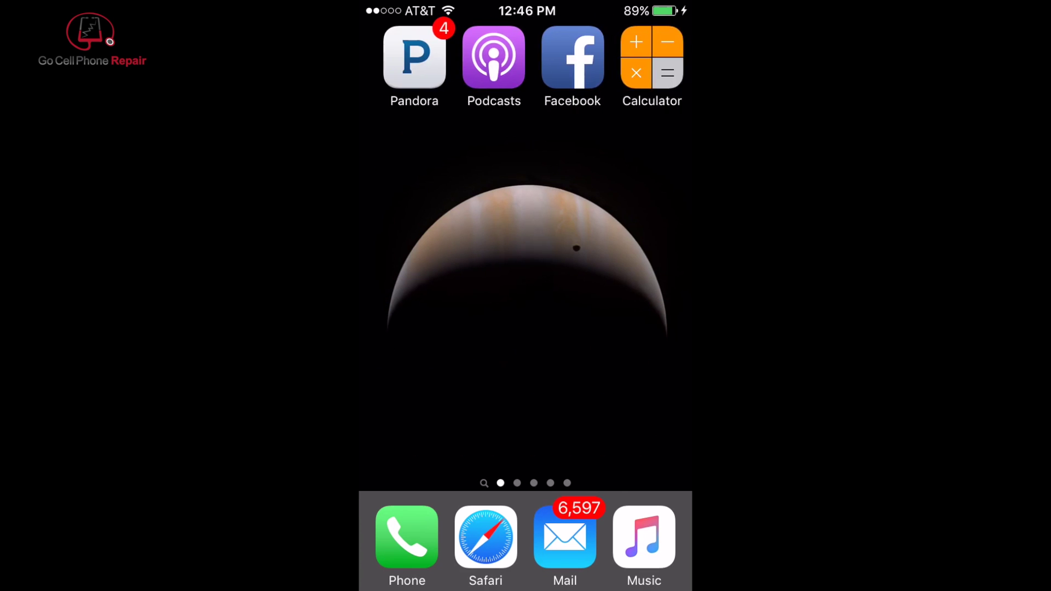
drag(690, 395, 673, 380)
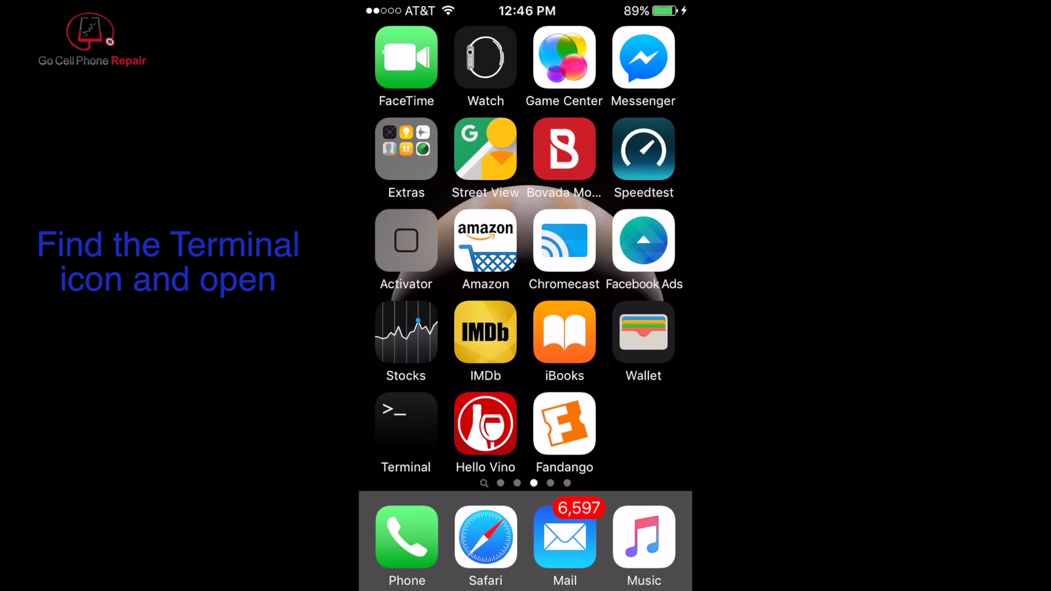
click(400, 424)
click(399, 424)
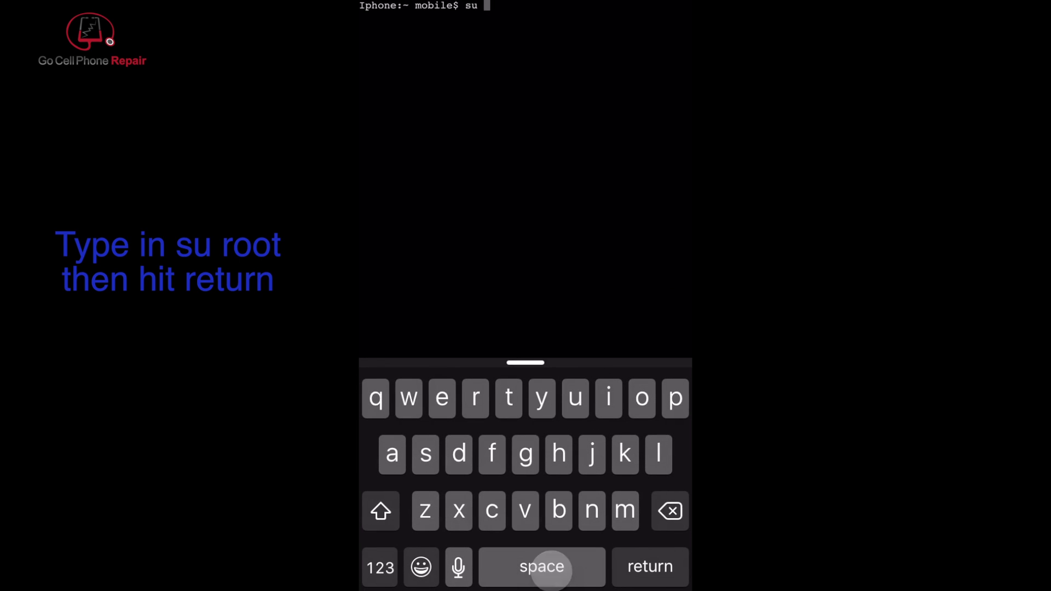
text(r)
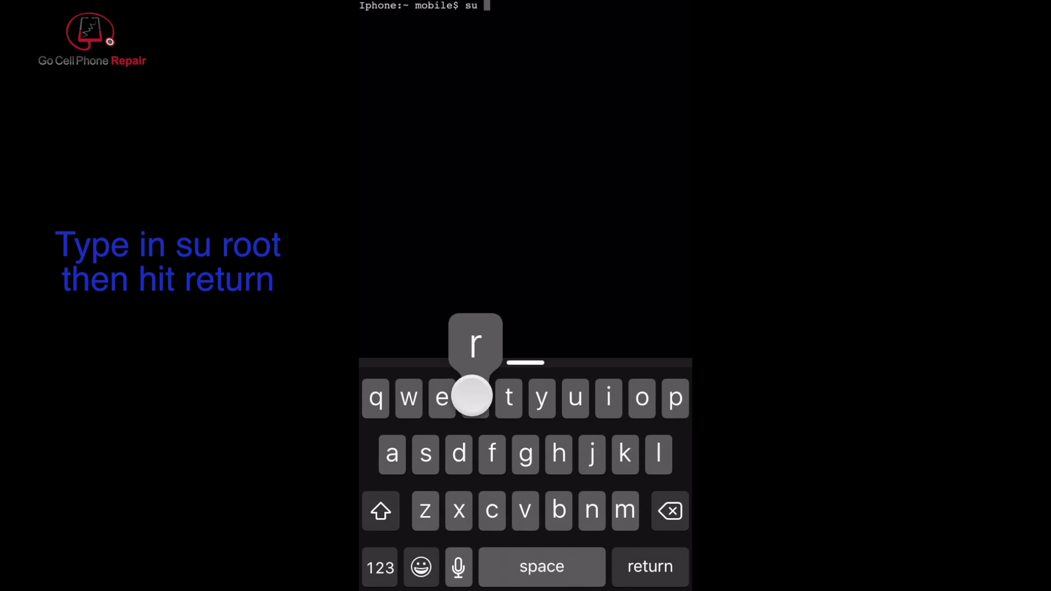
text(o)
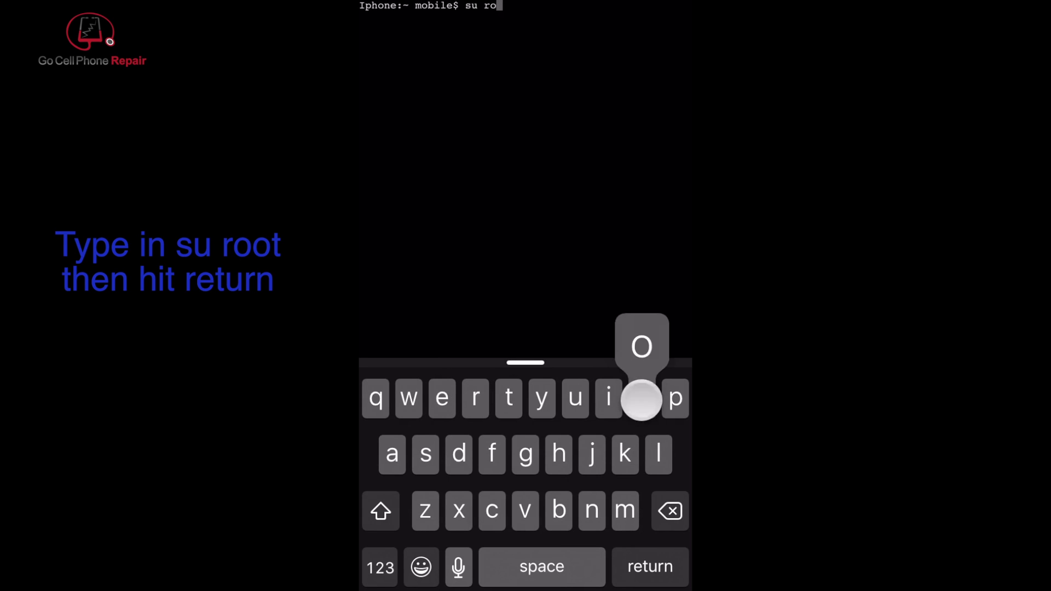
text(ot)
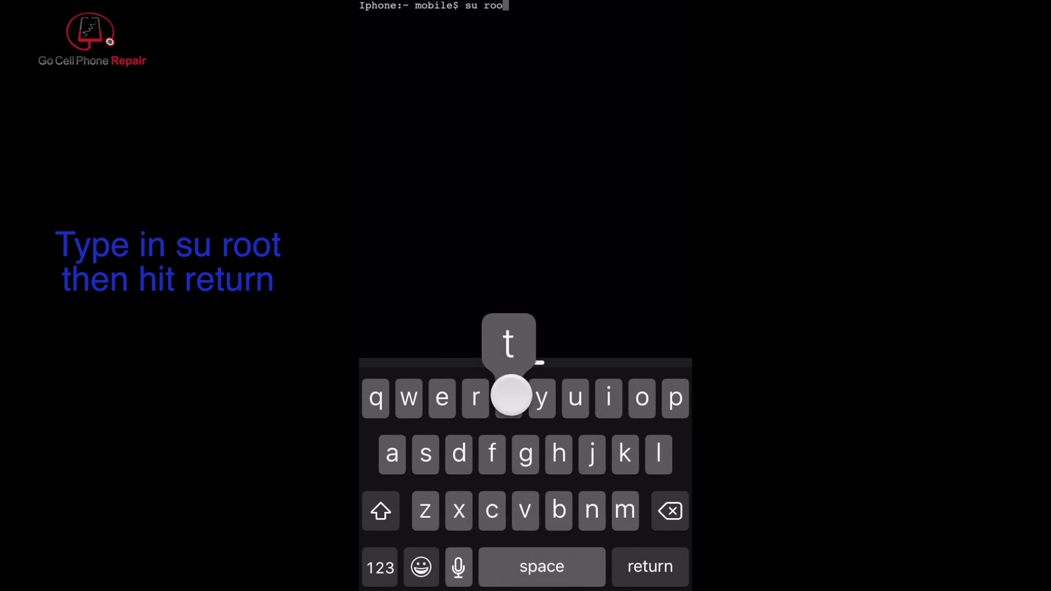
click(655, 565)
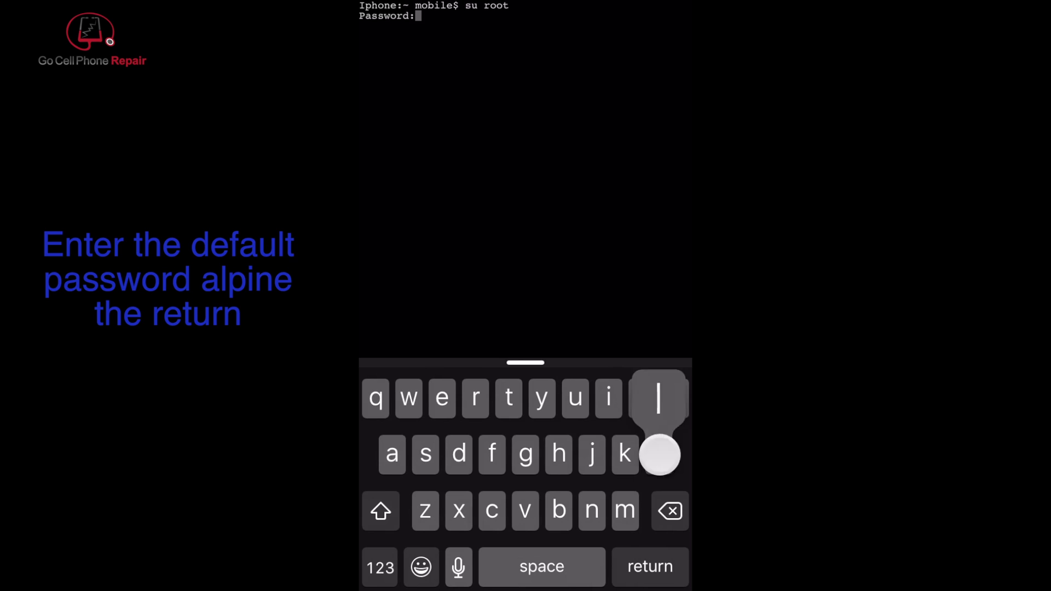
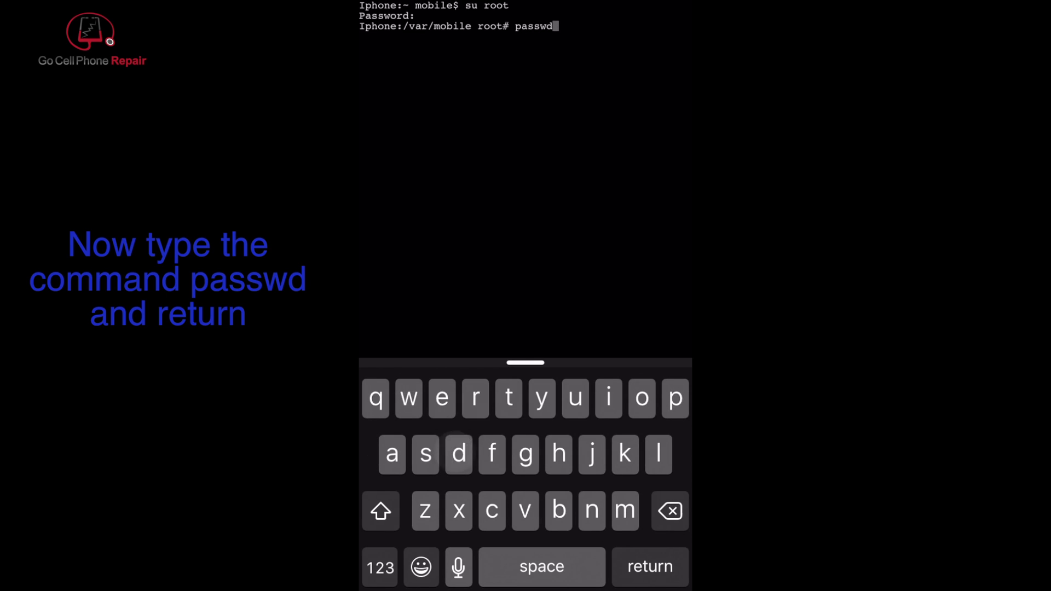
Change root's password with passwd, entering and confirming a new password containing digits
key(Return)
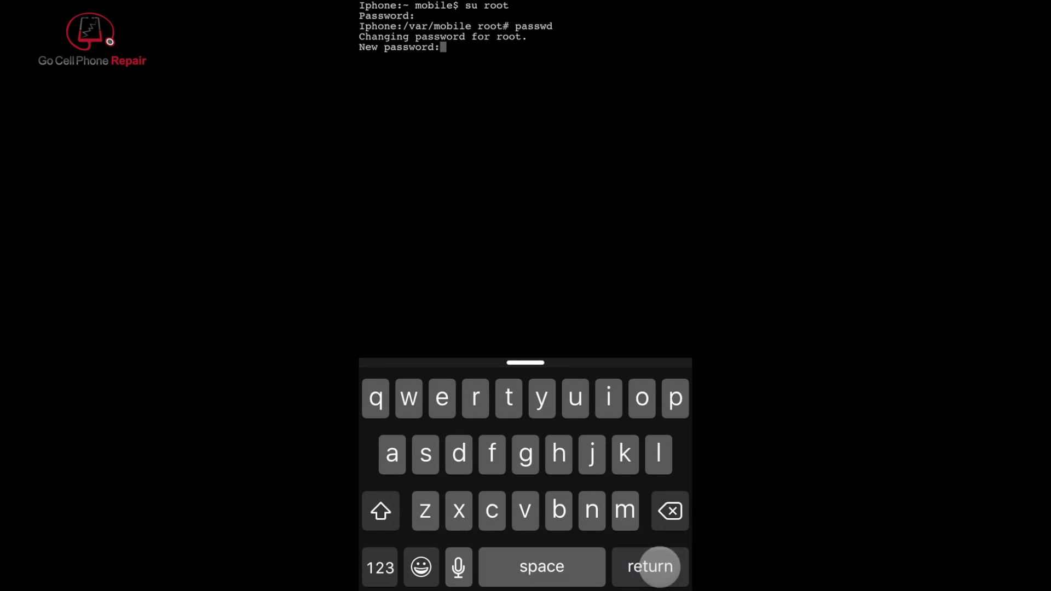
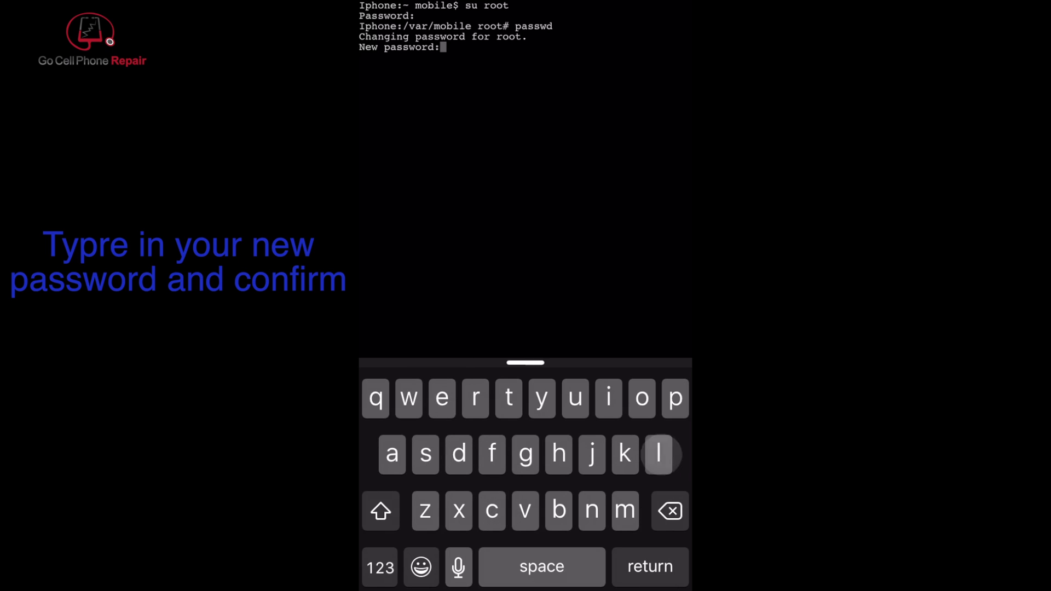
click(381, 567)
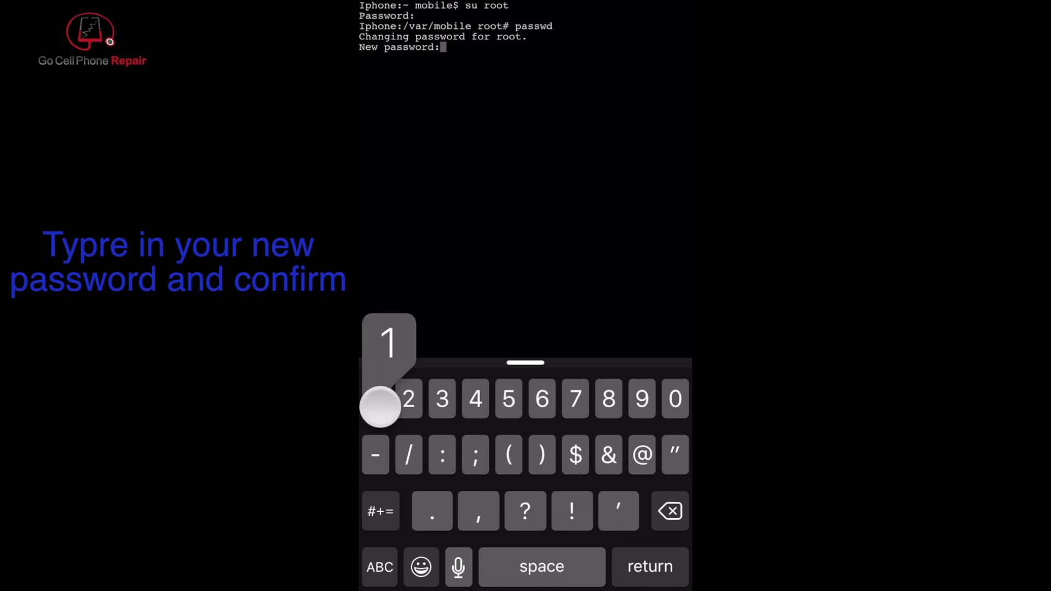
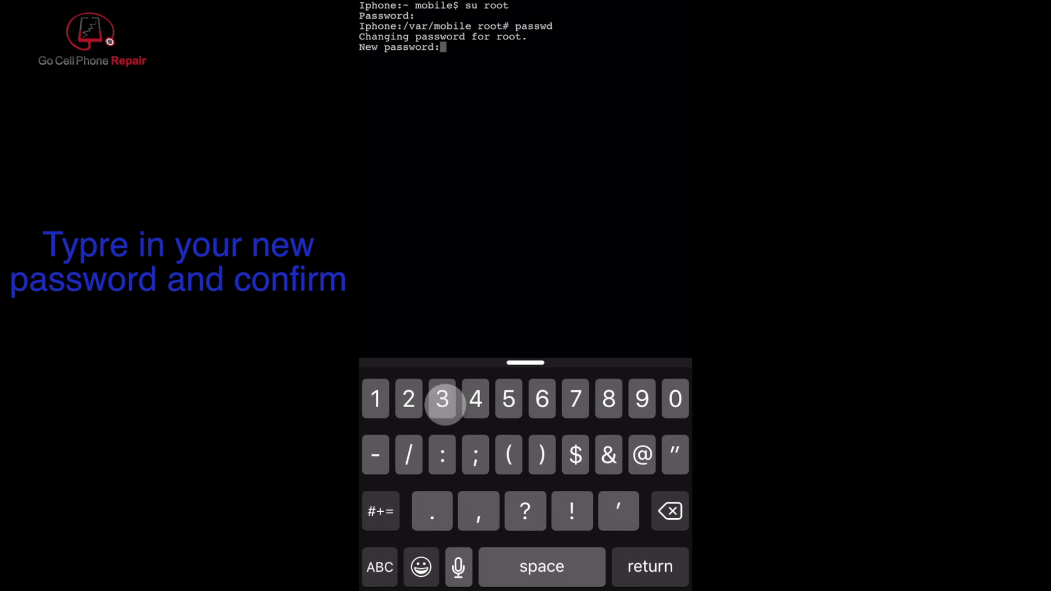
click(659, 571)
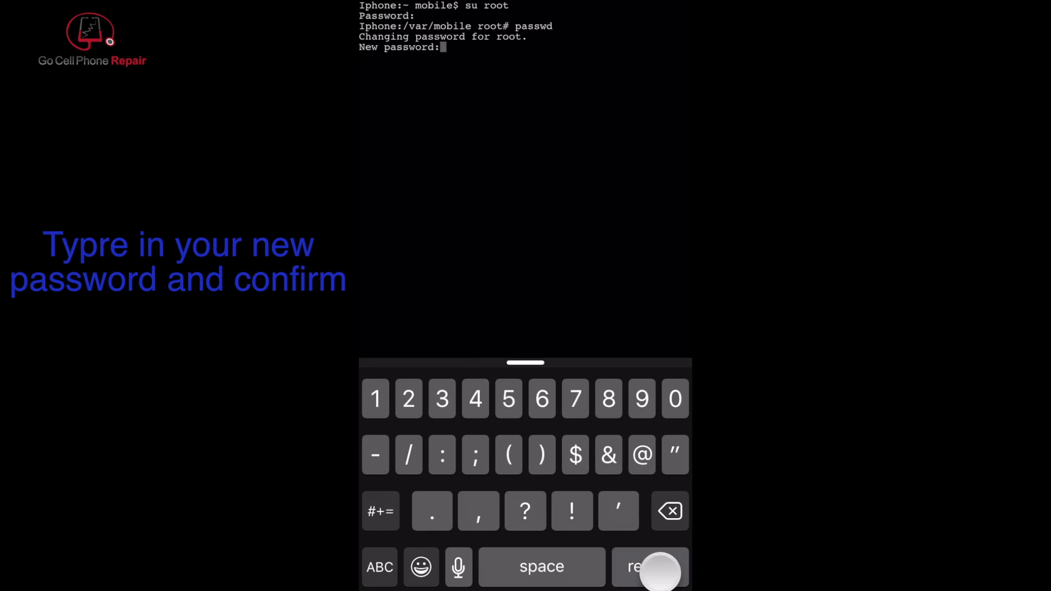
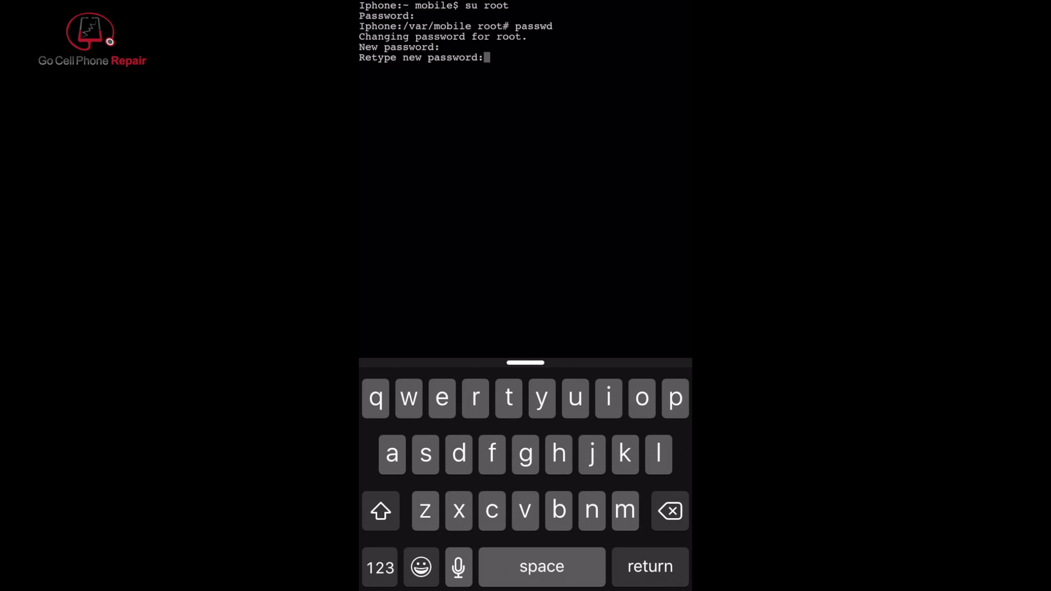
click(380, 567)
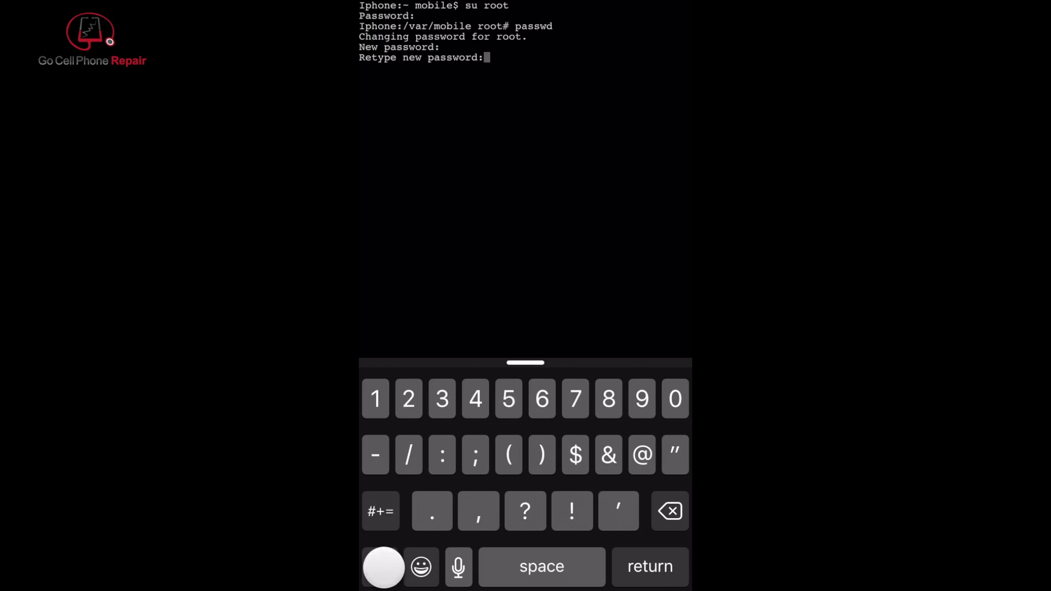
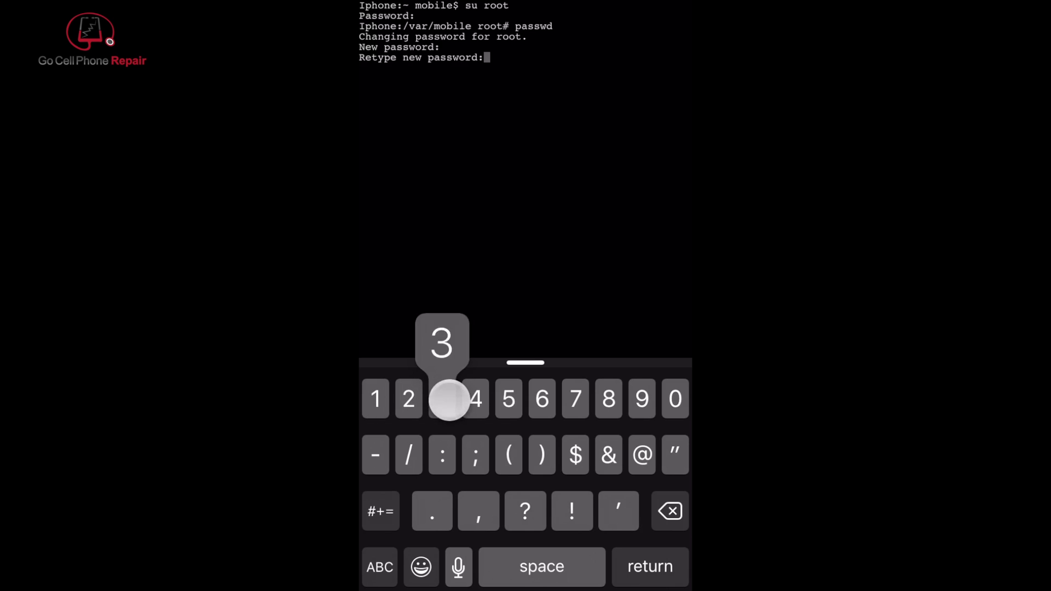
key(Return)
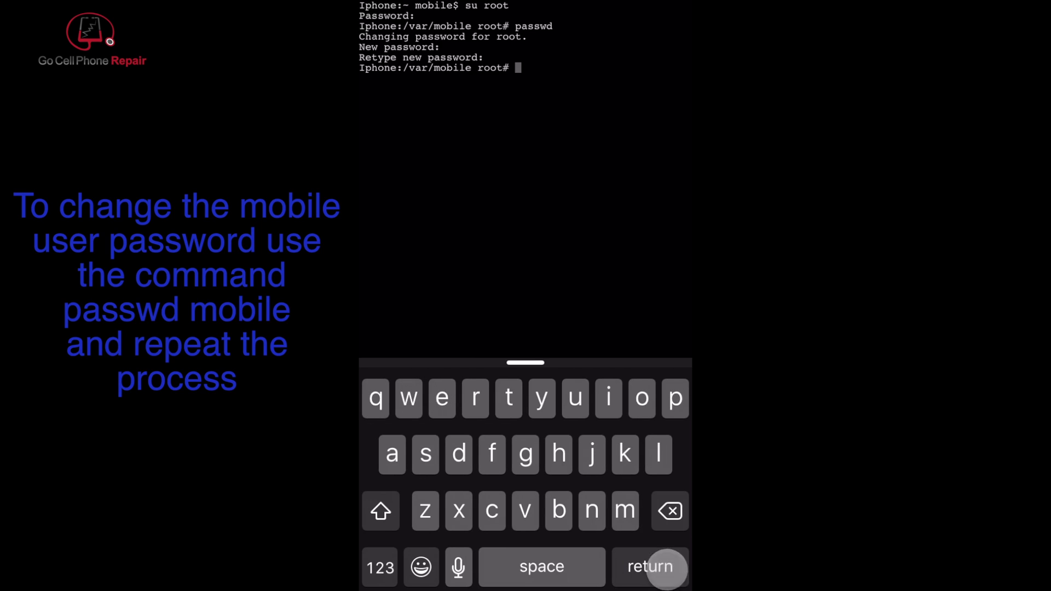
text(pa)
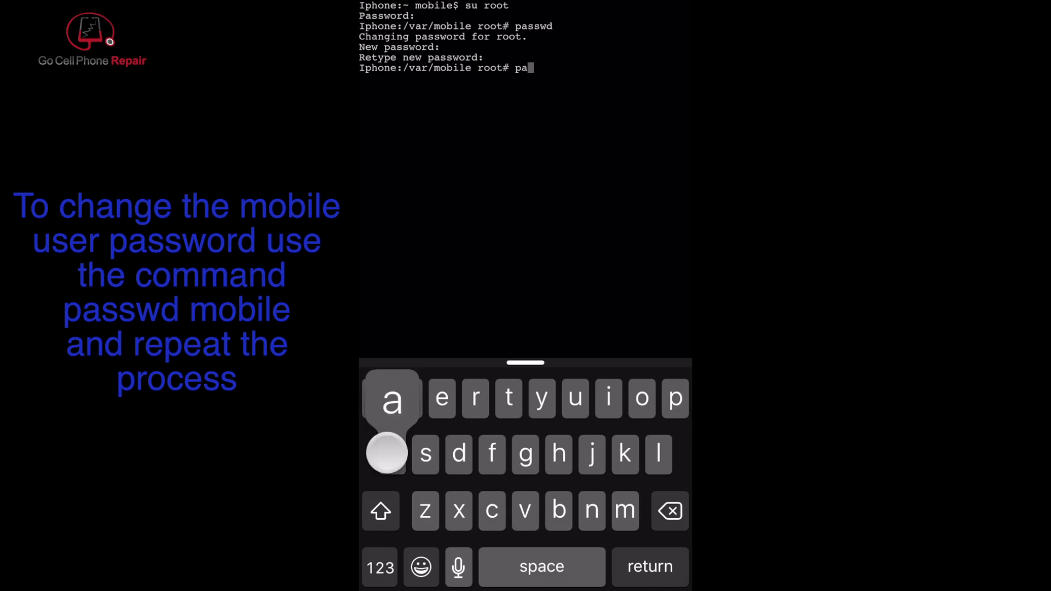
text(ss)
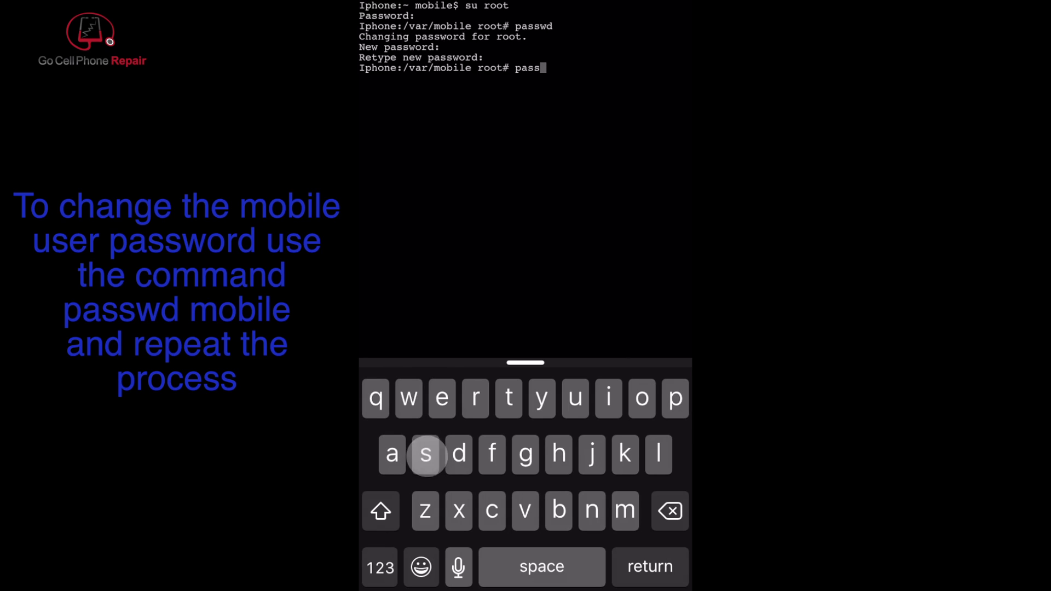
text(w)
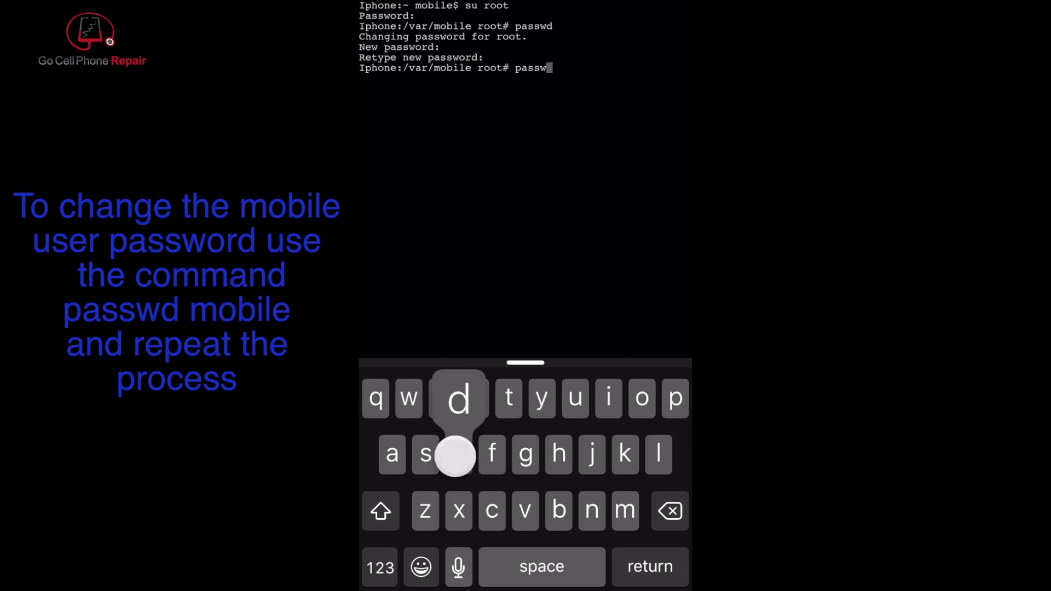
text(d)
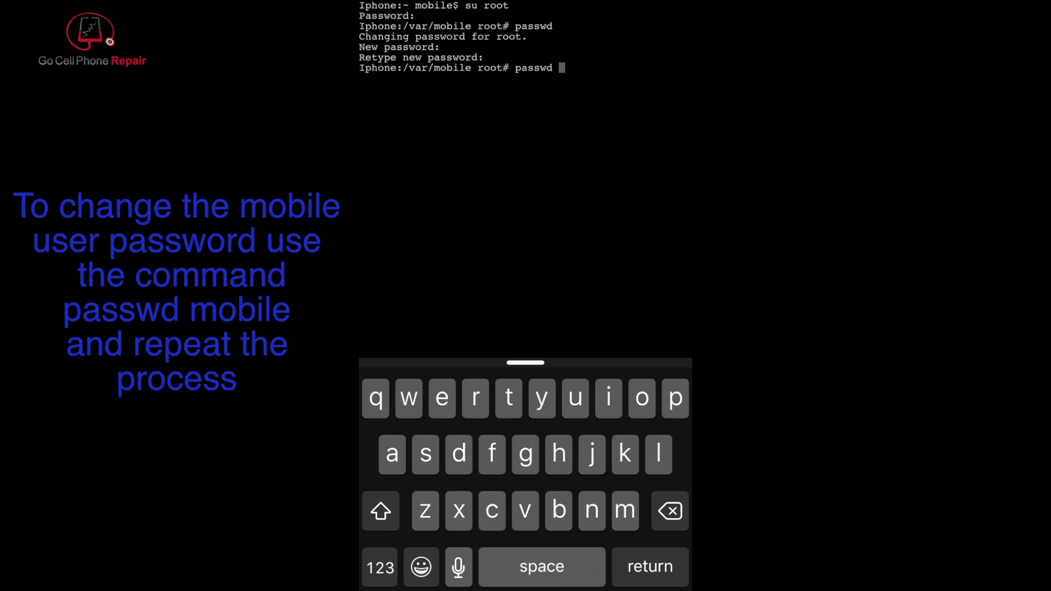
text( m)
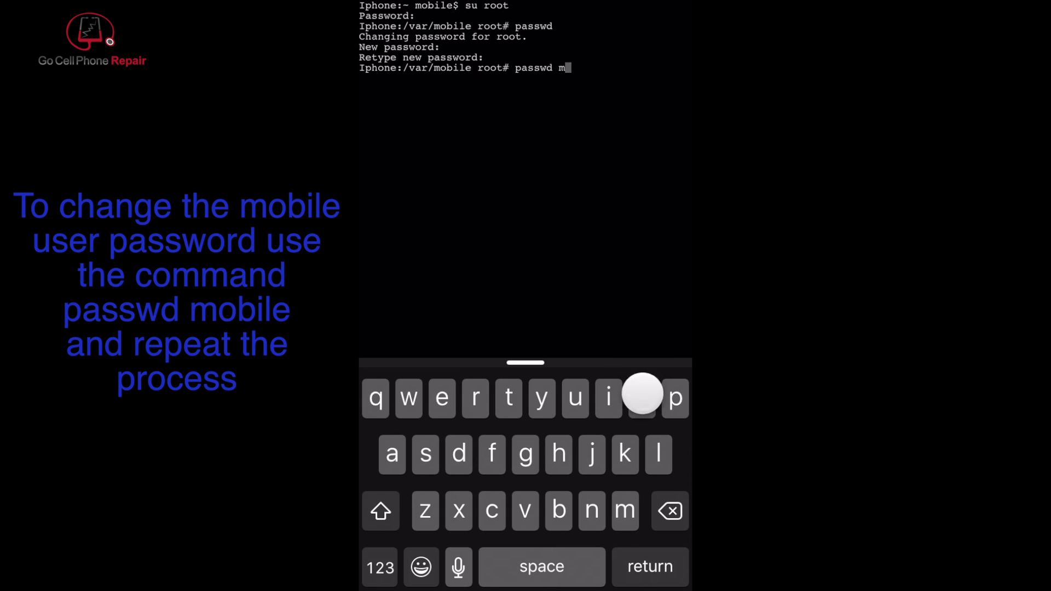
text(ob)
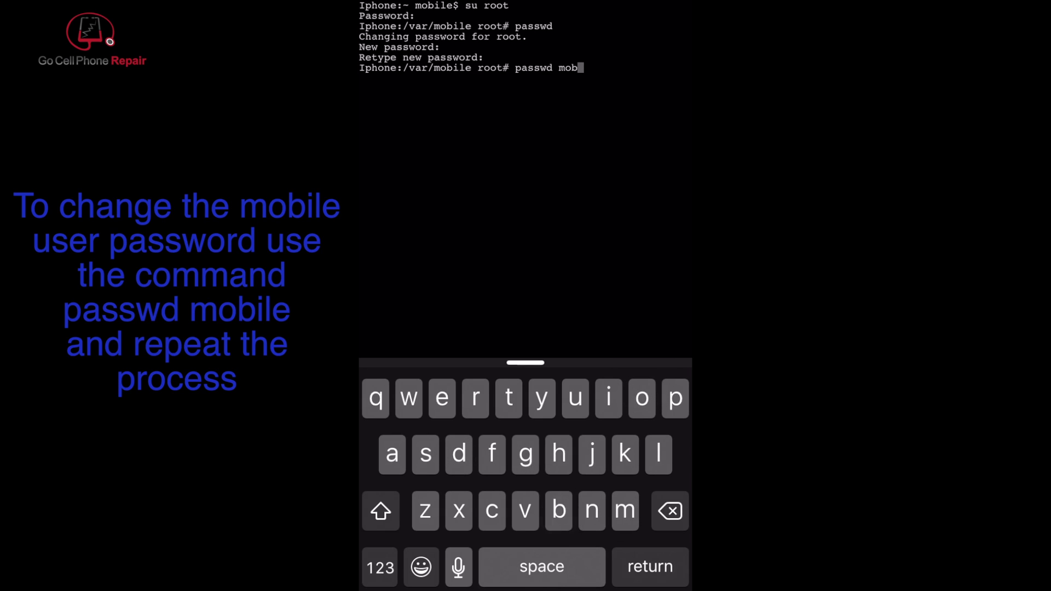
text(i)
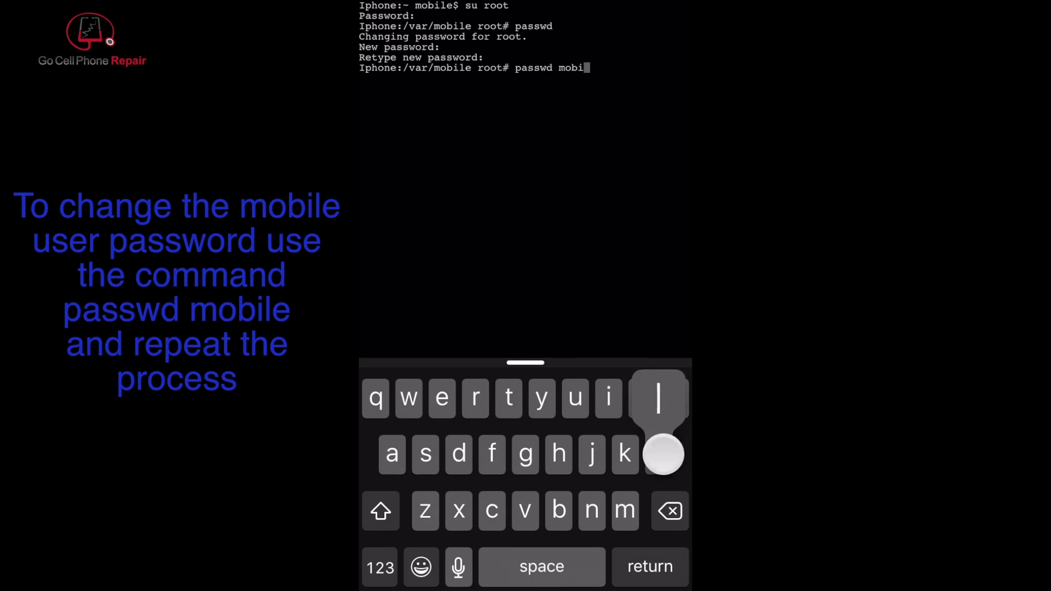
text(le)
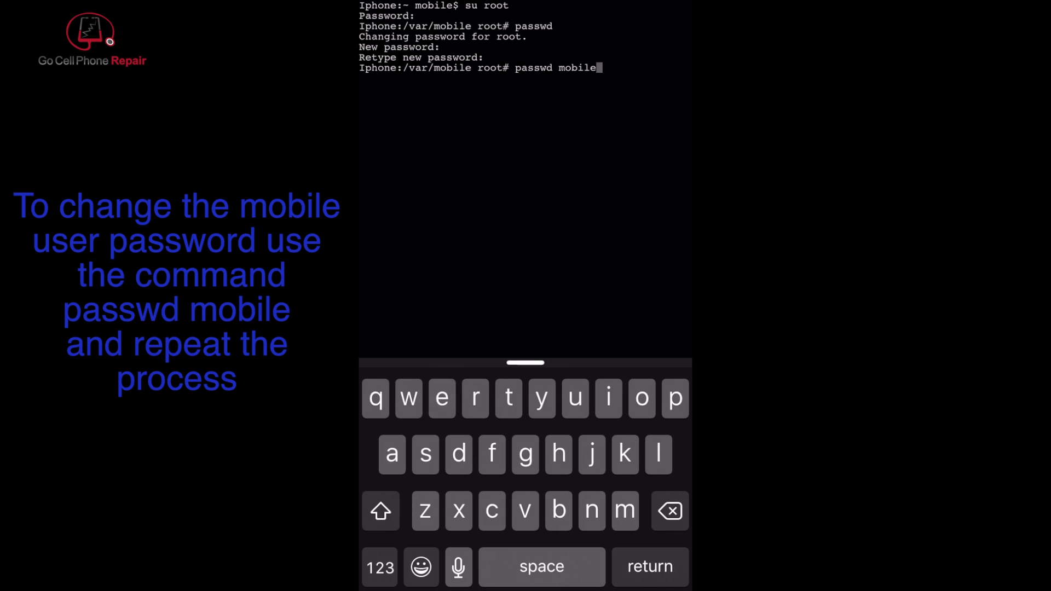
Run 'passwd mobile' at the root prompt
key(Return)
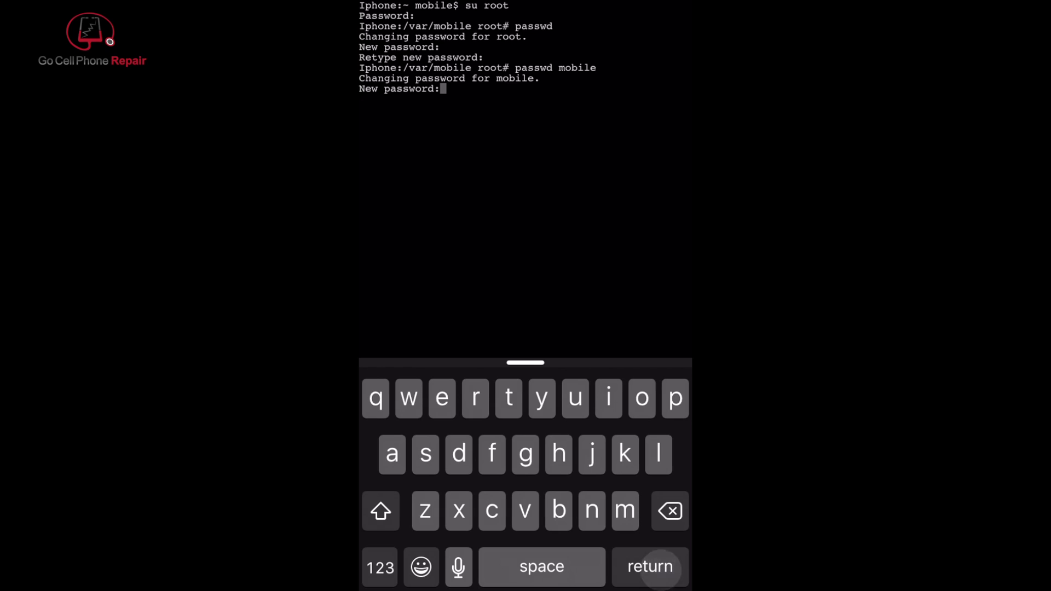
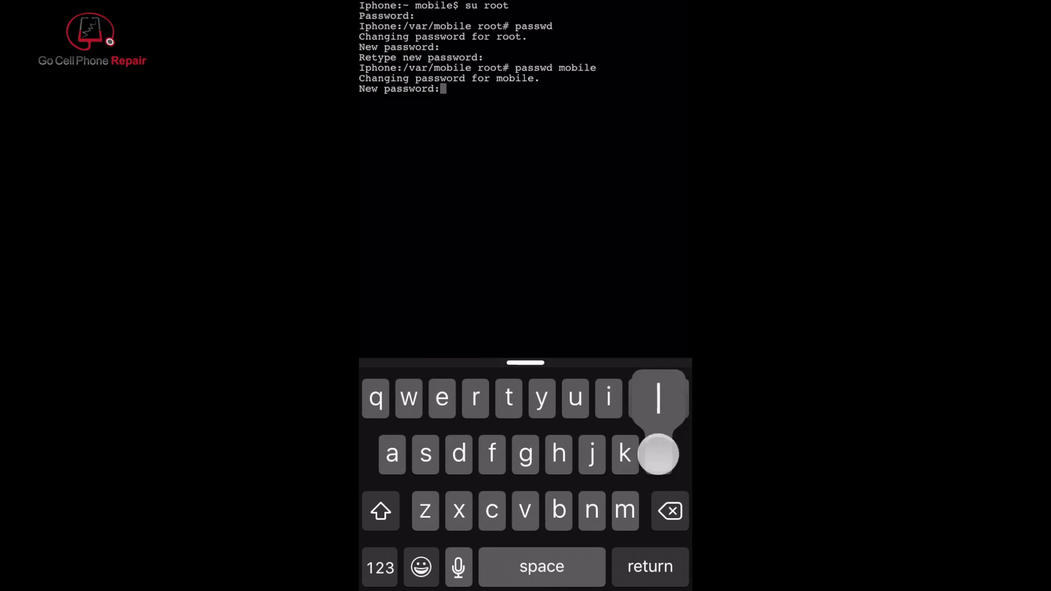
Enter the mobile user's new password with digits and begin retyping it
click(381, 566)
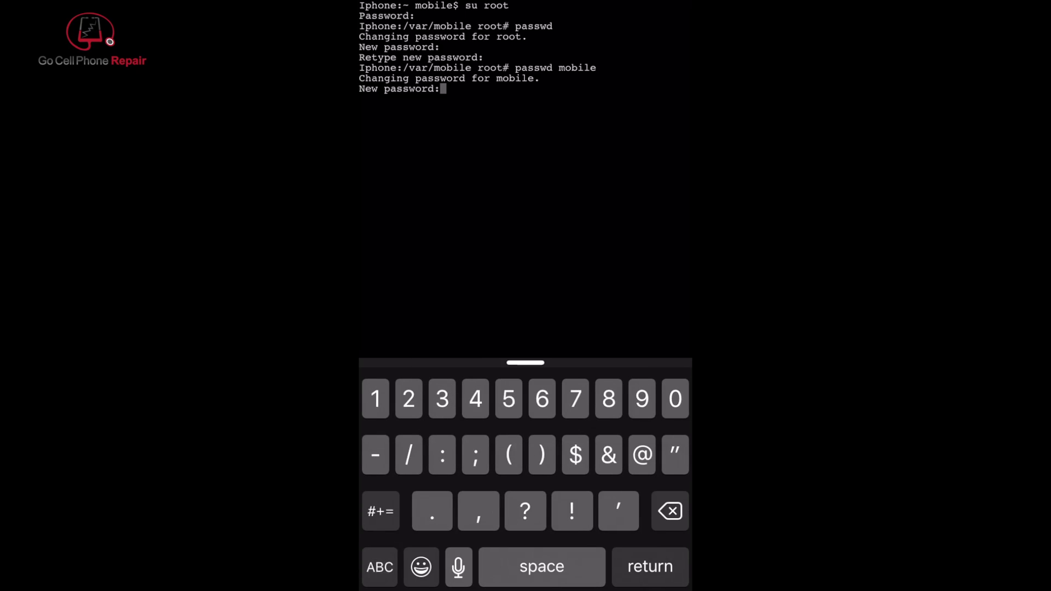
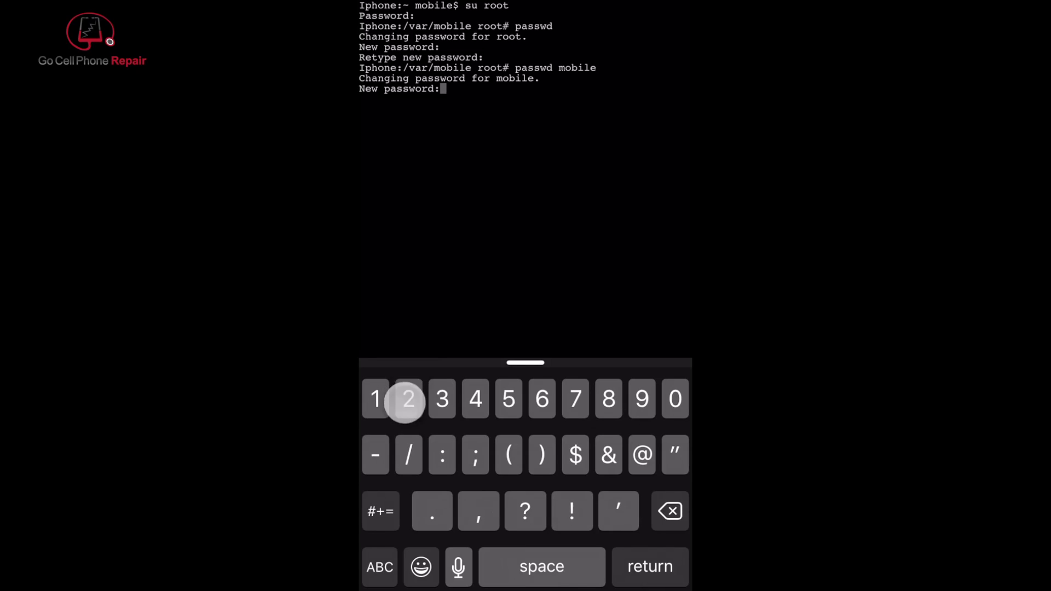
key(Return)
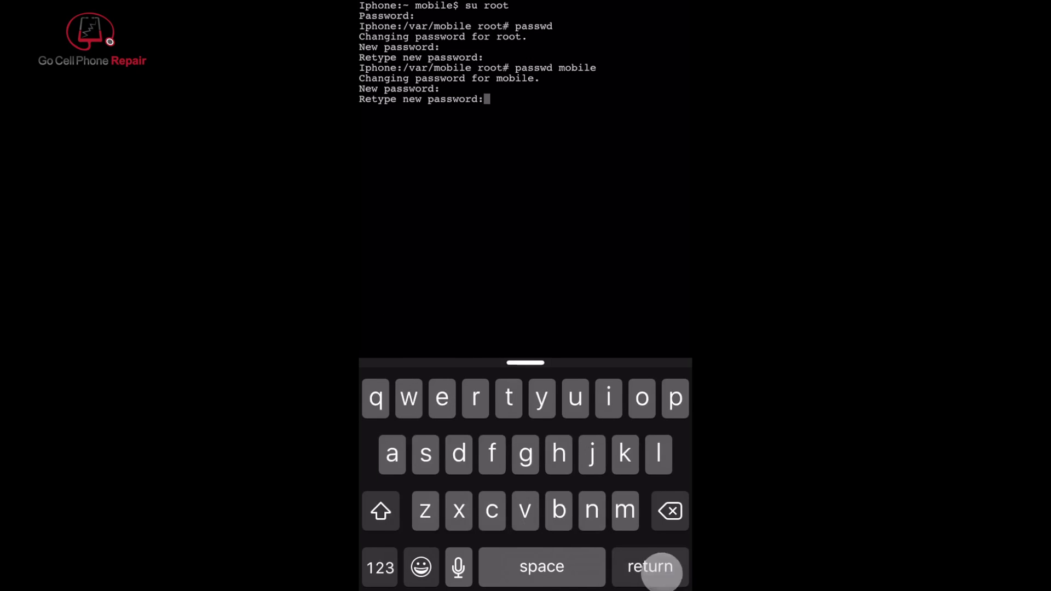
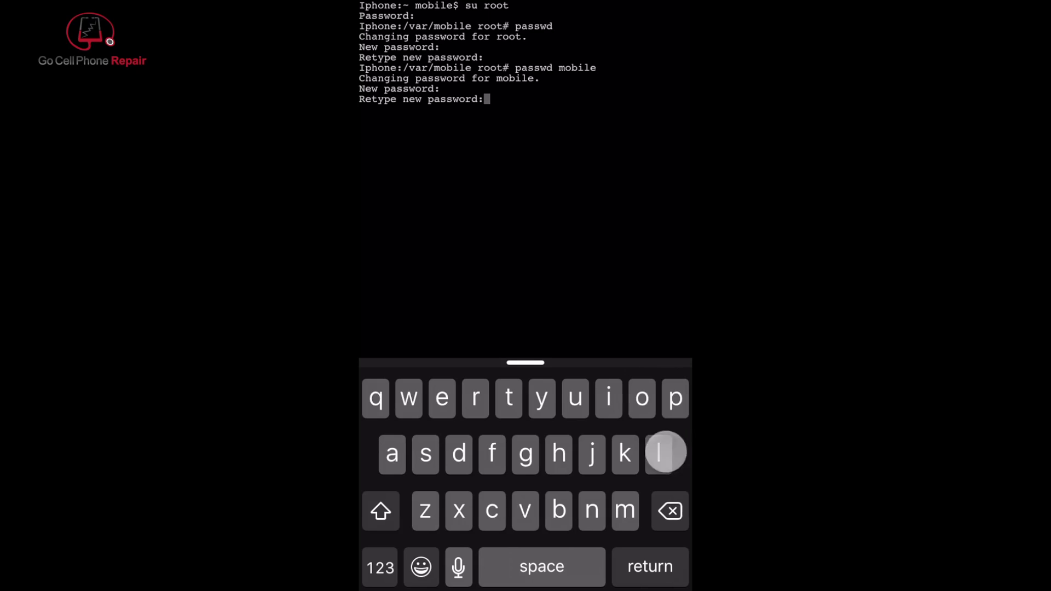
click(380, 567)
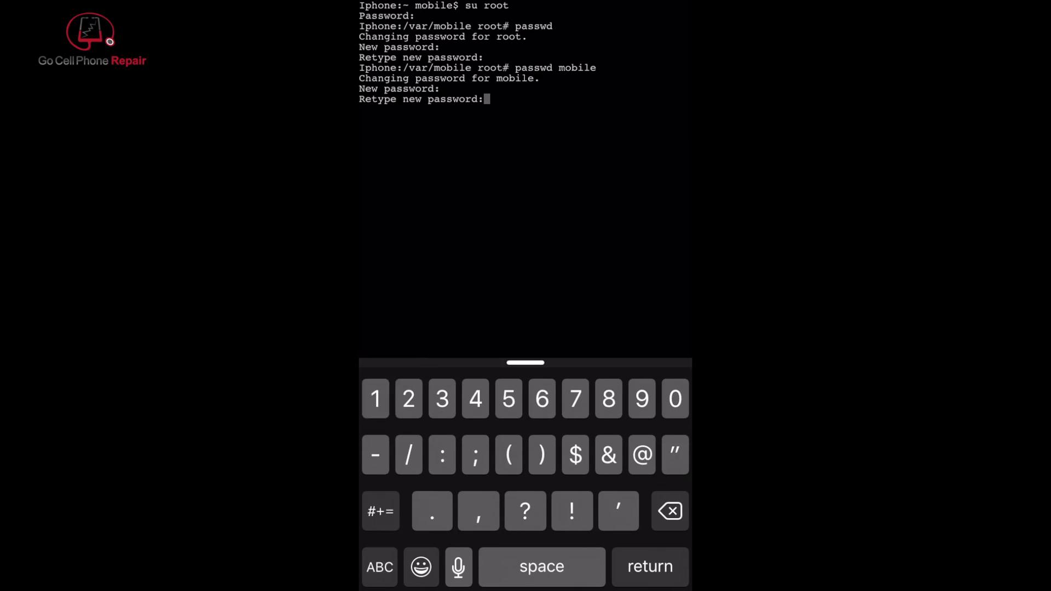
Confirm the retyped mobile password
click(665, 569)
text(exi)
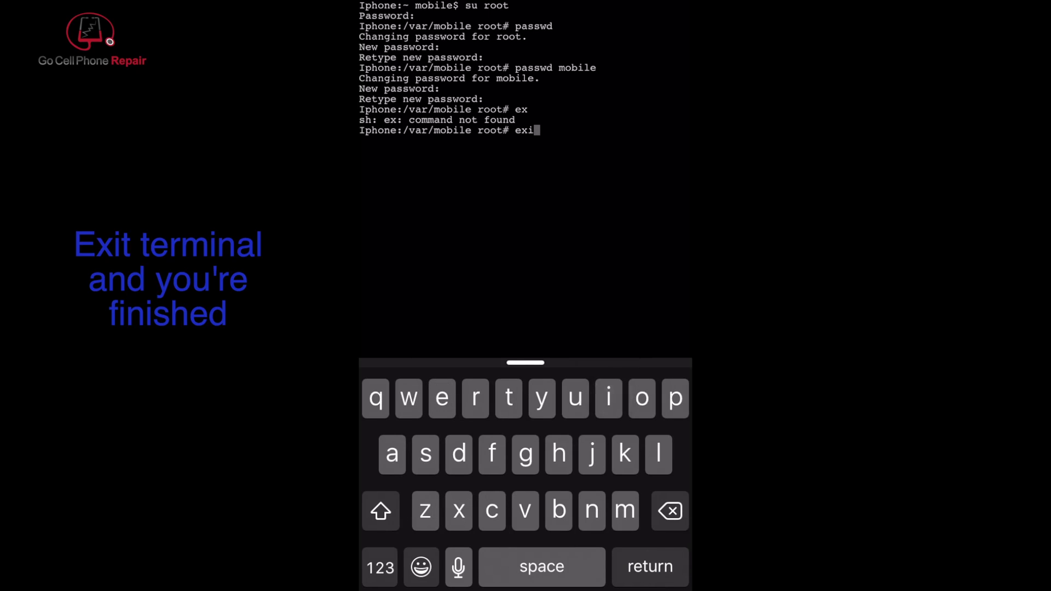
text(t)
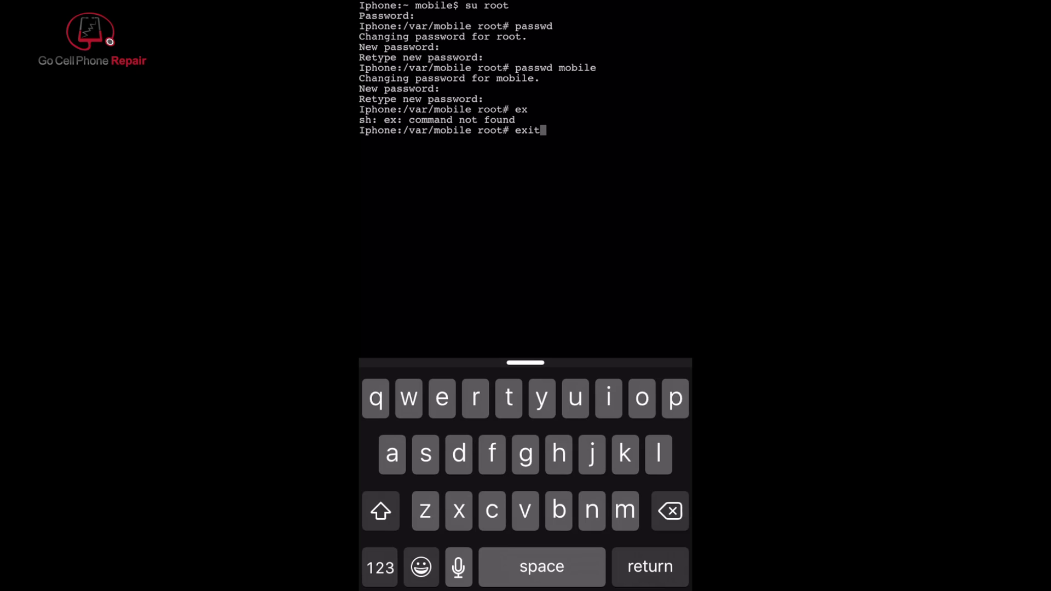